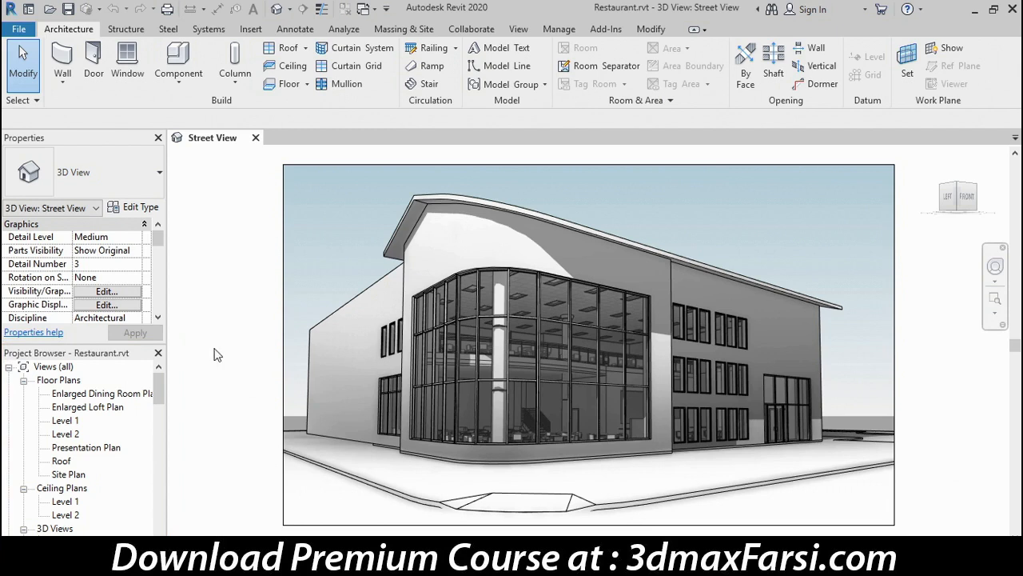
# Browse the project's view categories and open the Level 1 floor plan.
pyautogui.moveTo(157, 377); pyautogui.dragTo(162, 424)
pyautogui.click(65, 380)
pyautogui.click(64, 447)
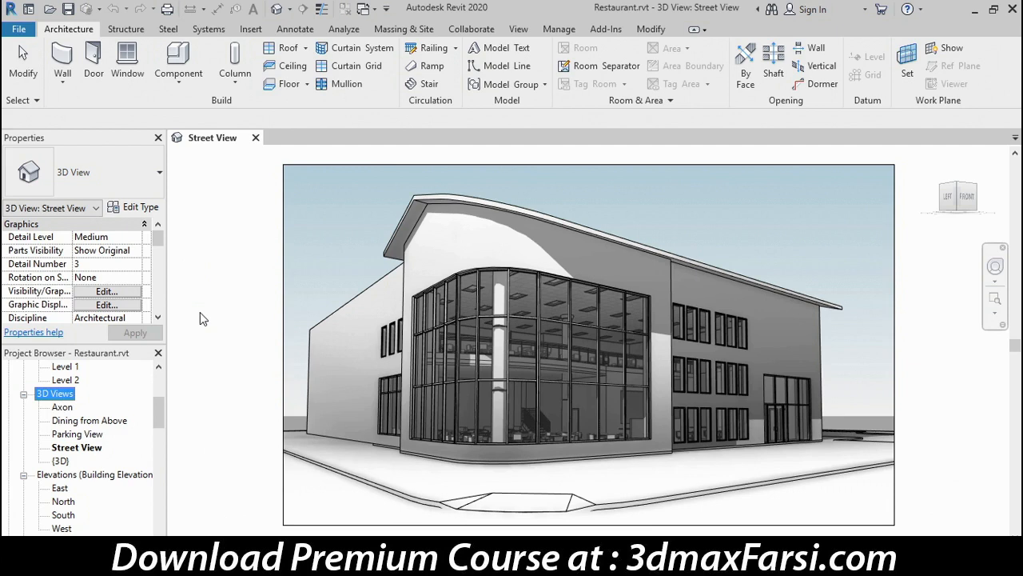
pyautogui.moveTo(155, 405); pyautogui.dragTo(163, 382)
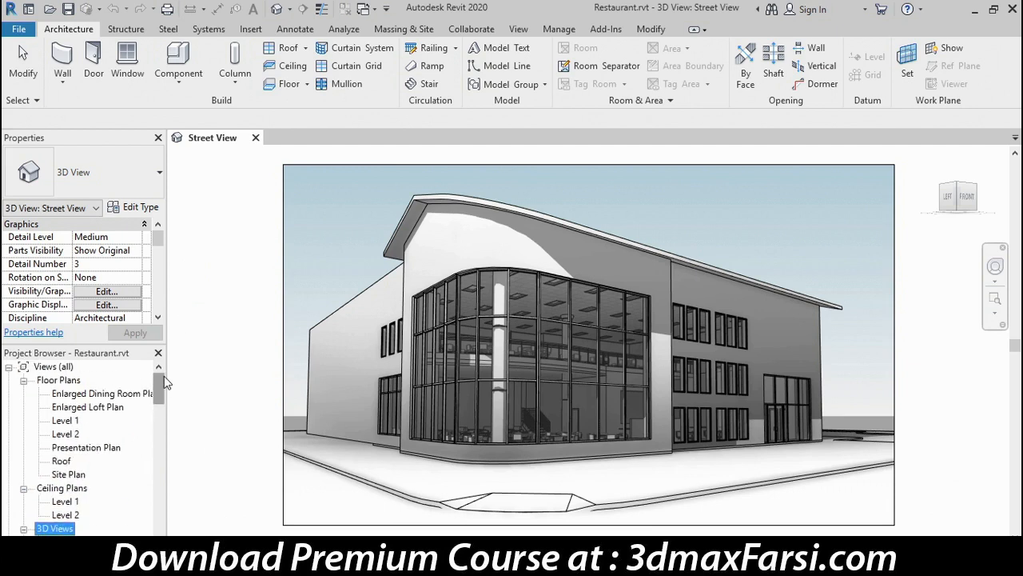
pyautogui.click(65, 420)
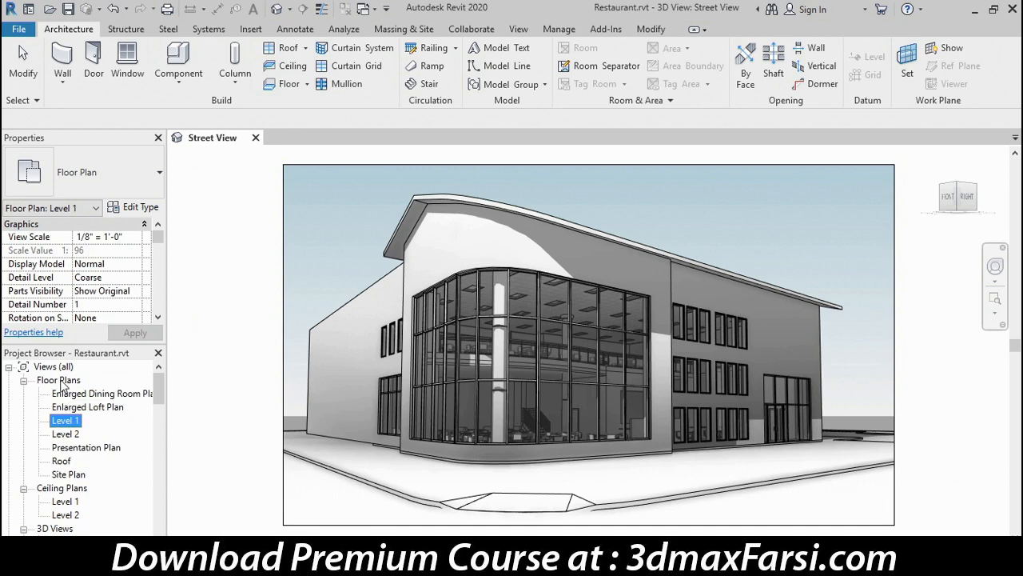
pyautogui.doubleClick(66, 421)
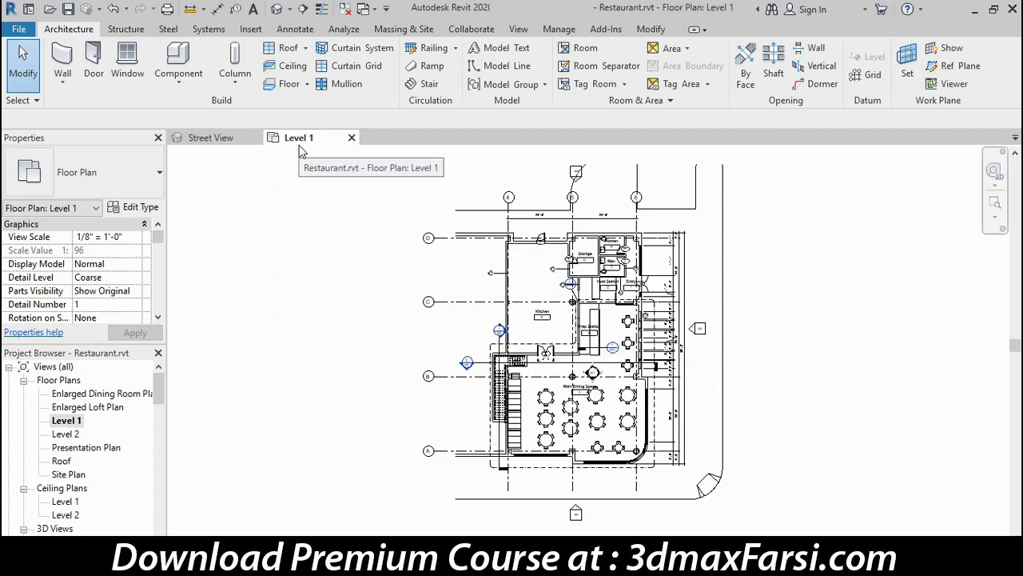
# Open the East building elevation and the Window Schedule.
pyautogui.moveTo(160, 384); pyautogui.dragTo(163, 416)
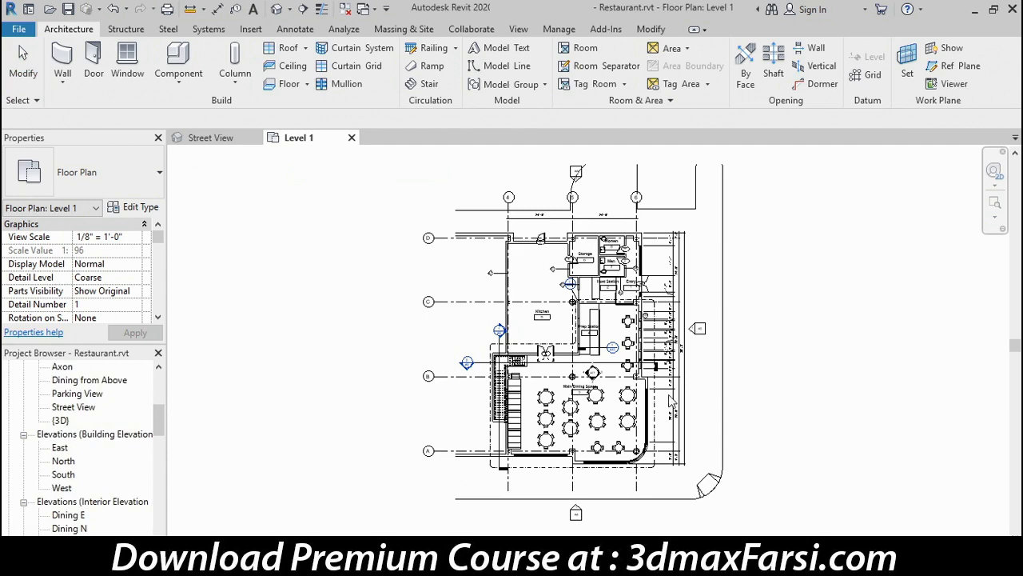
pyautogui.doubleClick(60, 448)
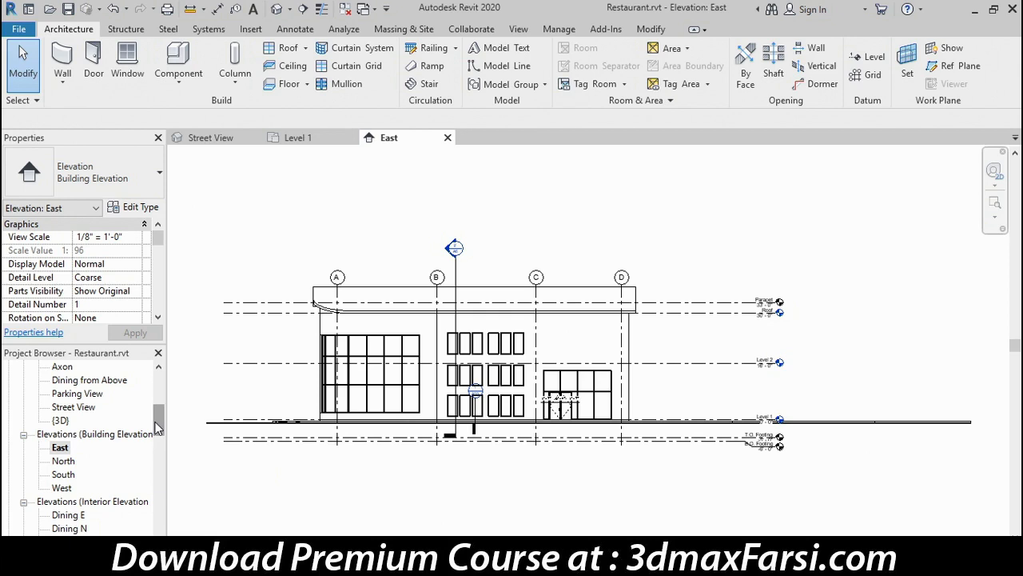
pyautogui.moveTo(158, 428); pyautogui.dragTo(160, 468)
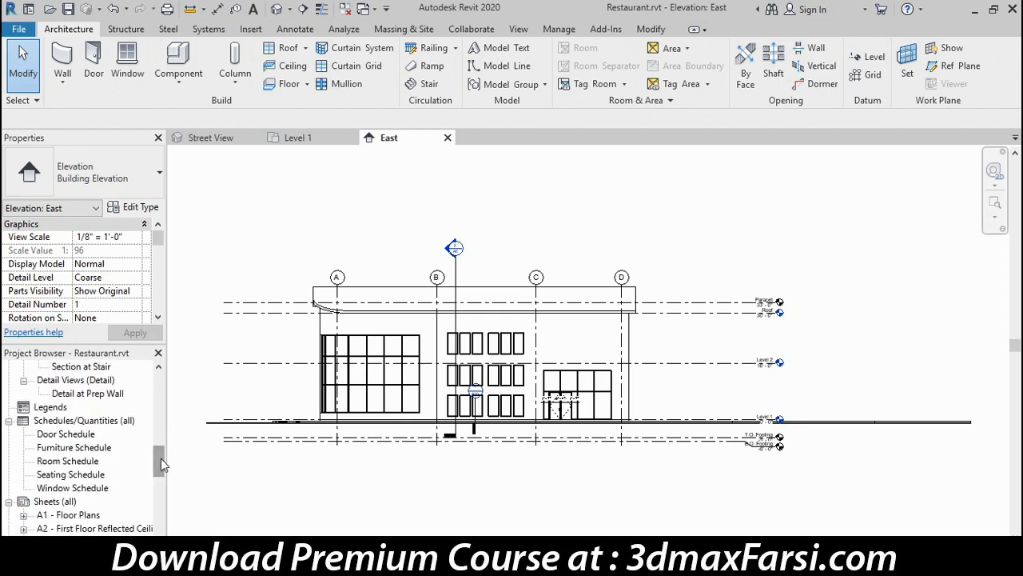
pyautogui.click(85, 422)
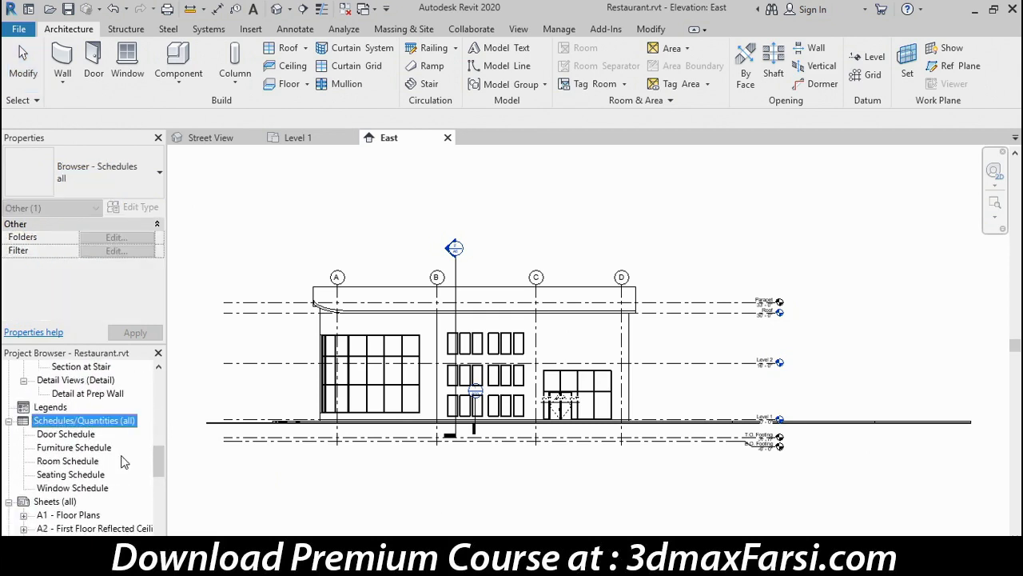
pyautogui.click(68, 489)
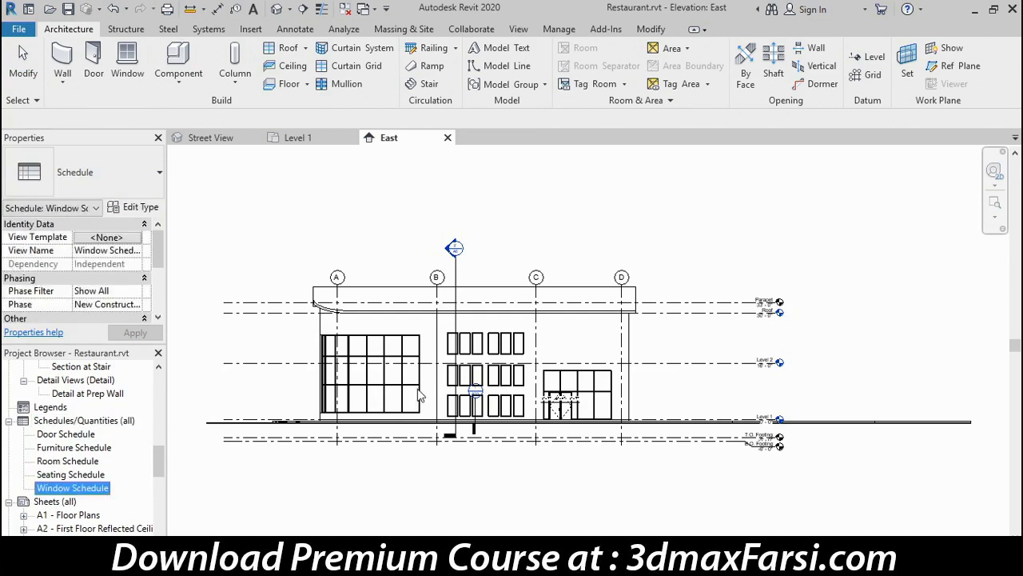
pyautogui.doubleClick(57, 489)
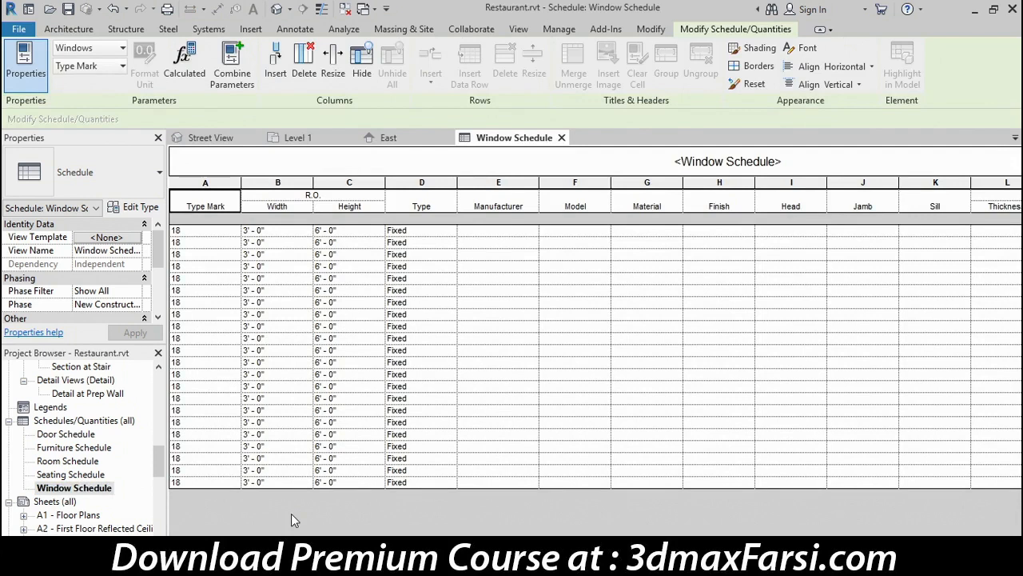
# Make the Level 1 floor plan active and tile all open views.
pyautogui.click(382, 137)
pyautogui.click(323, 140)
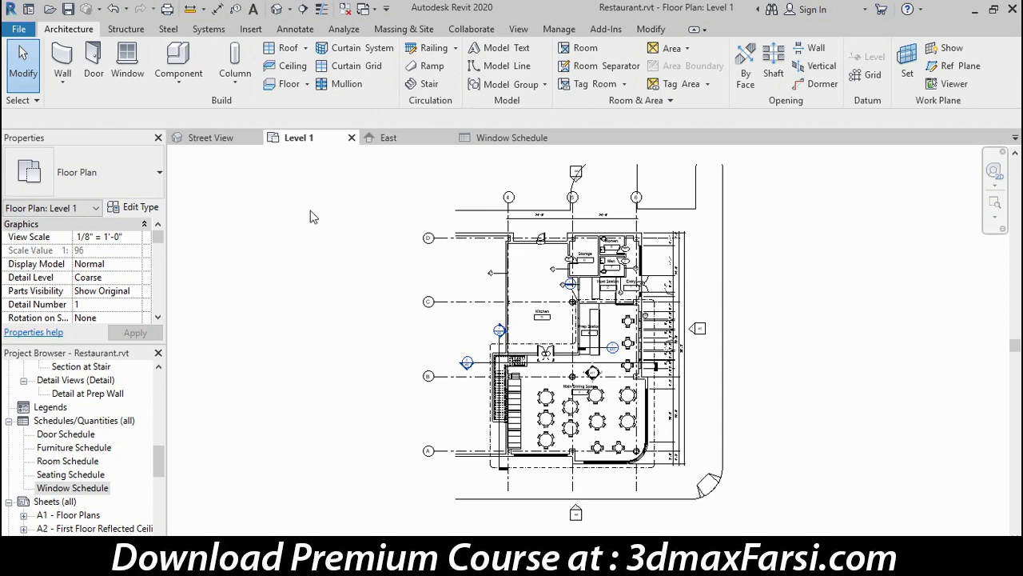
pyautogui.click(518, 28)
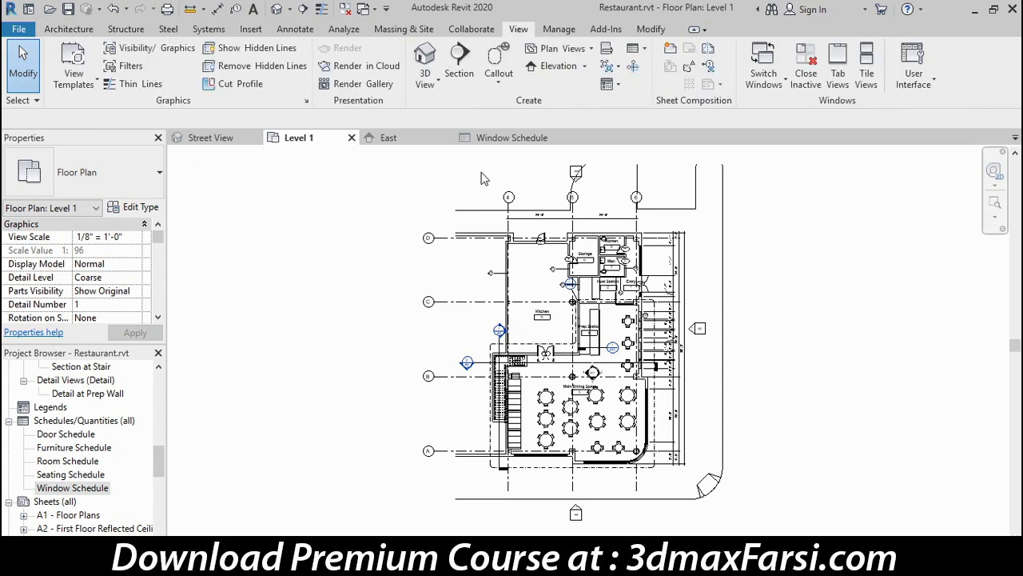
pyautogui.click(867, 78)
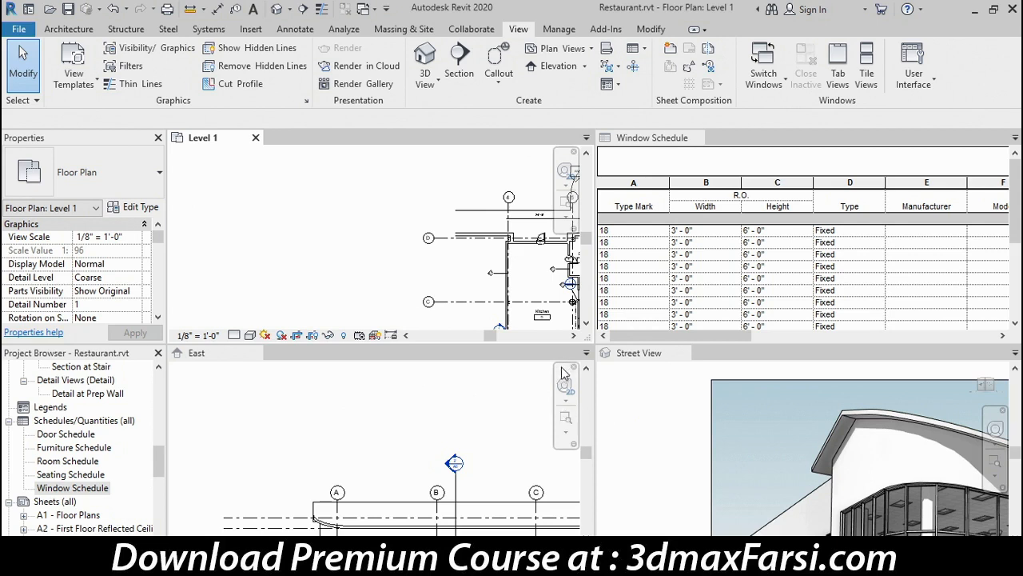
# Fit the contents of all tiled views with Zoom All to Fit from the East elevation.
pyautogui.click(543, 444)
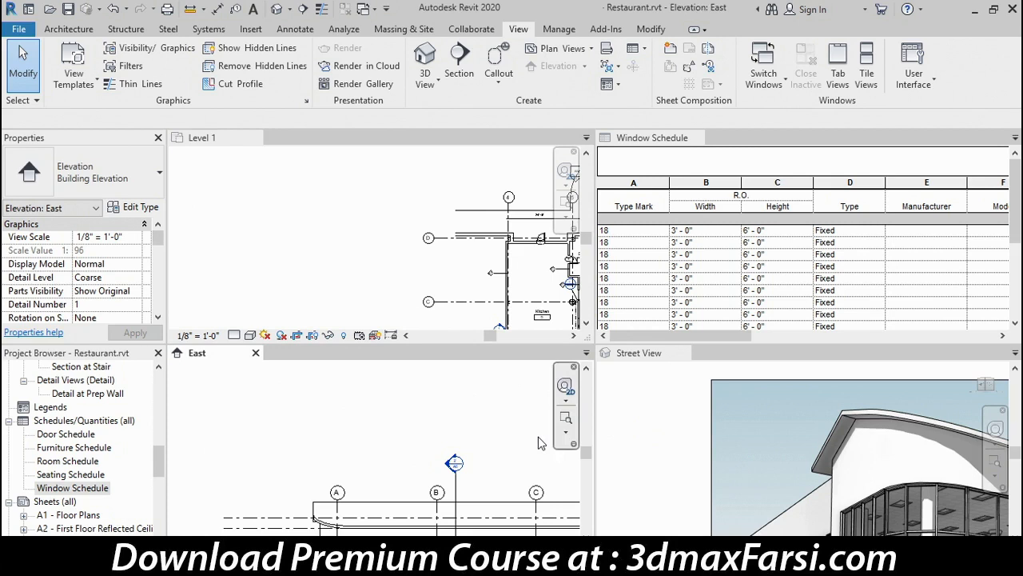
pyautogui.click(566, 434)
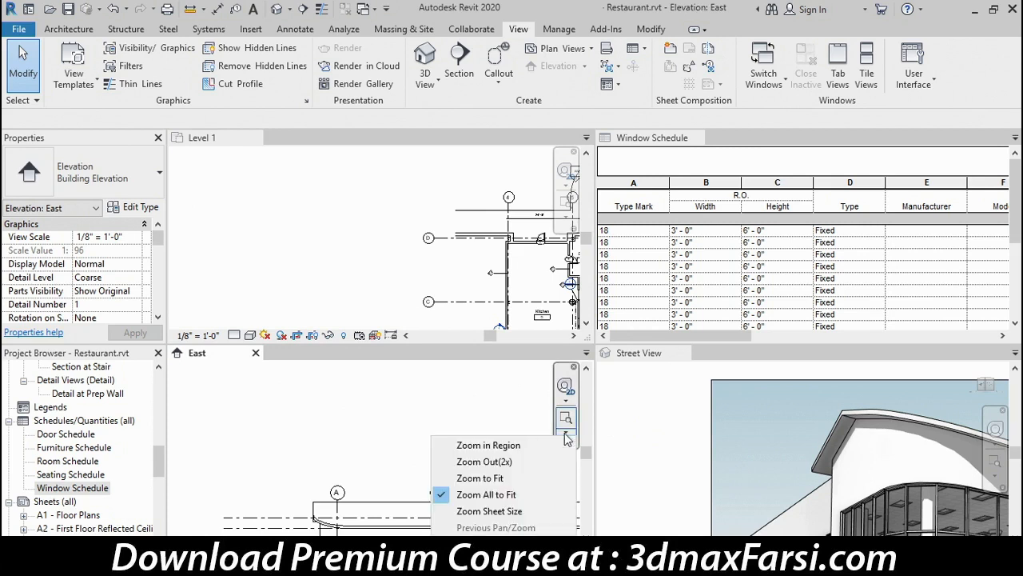
pyautogui.click(468, 496)
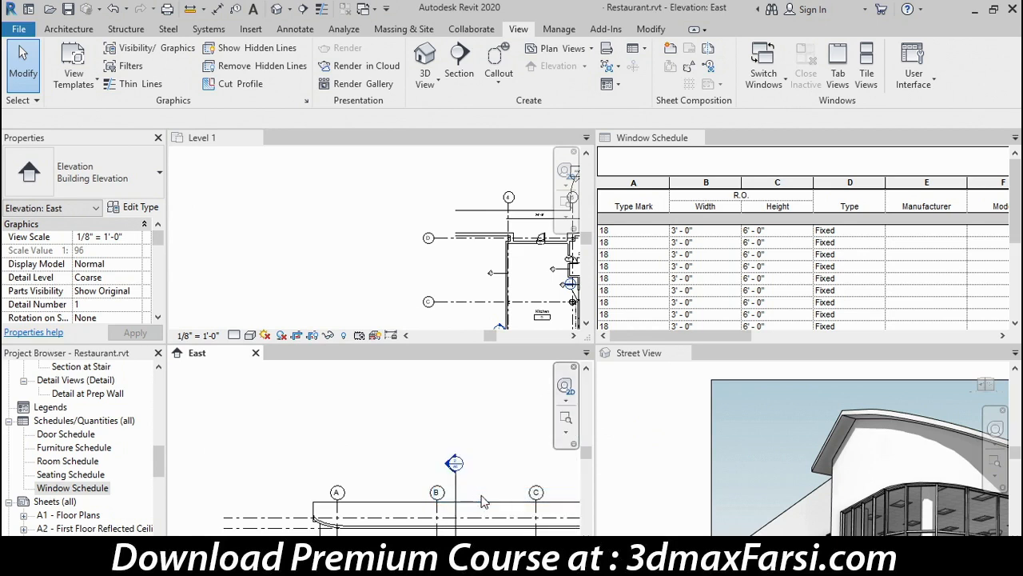
pyautogui.click(566, 431)
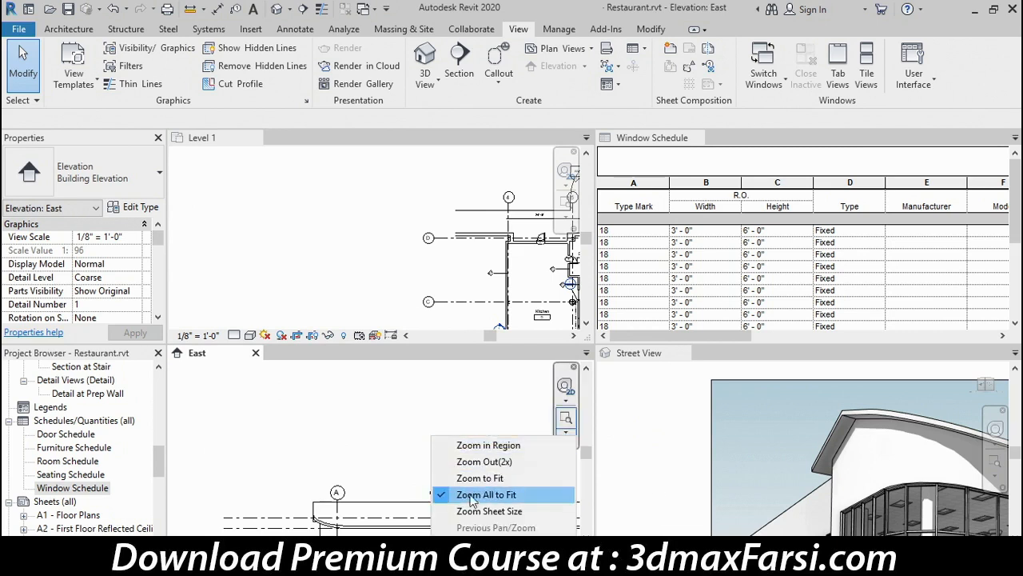
pyautogui.click(567, 420)
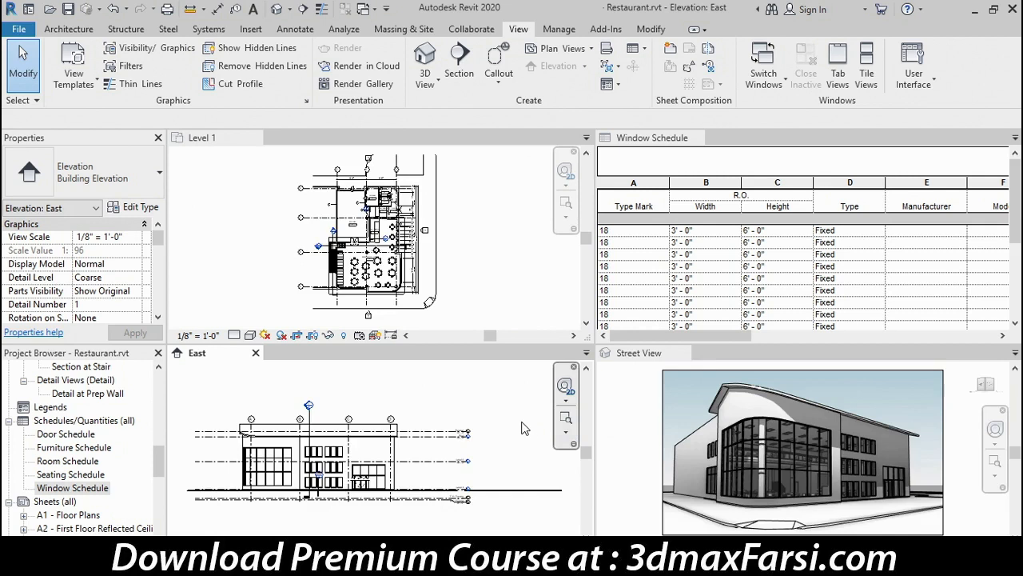
# Zoom the Level 1 plan, East elevation and Street View in on the grouped fixed windows of the east wall.
pyautogui.click(460, 267)
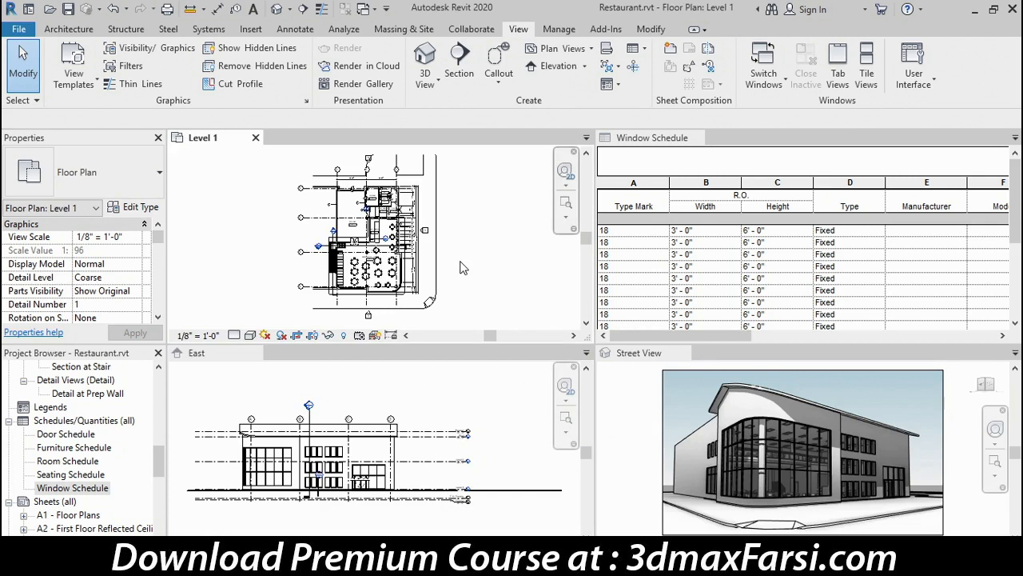
pyautogui.scroll(5, 484, 282)
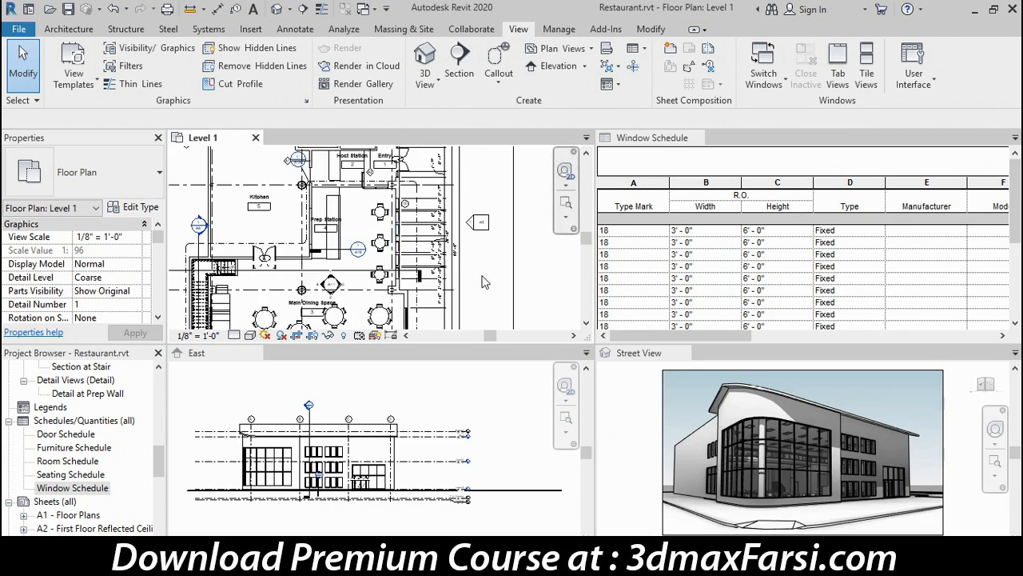
pyautogui.scroll(2, 417, 247)
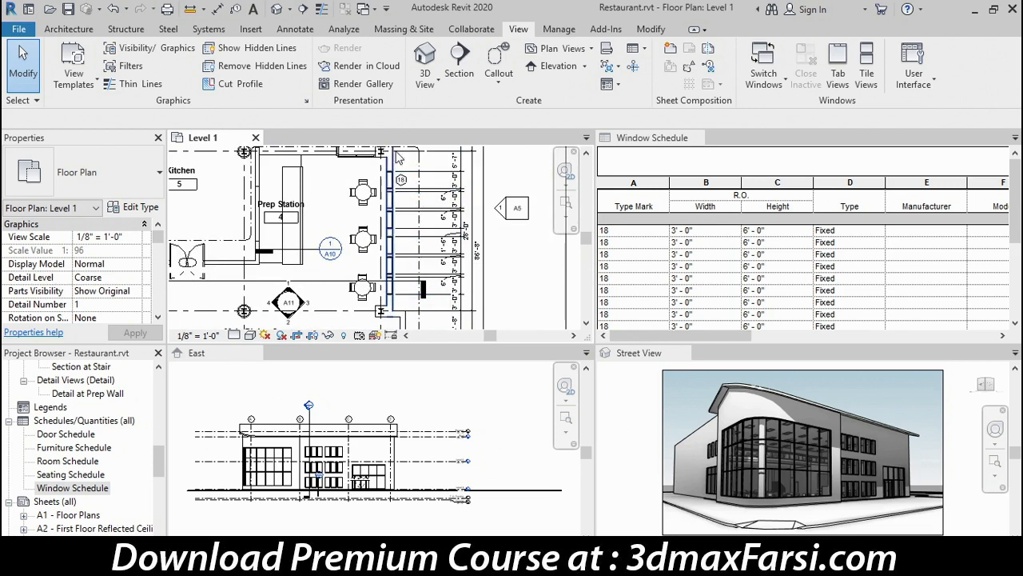
pyautogui.click(432, 422)
pyautogui.scroll(4, 319, 475)
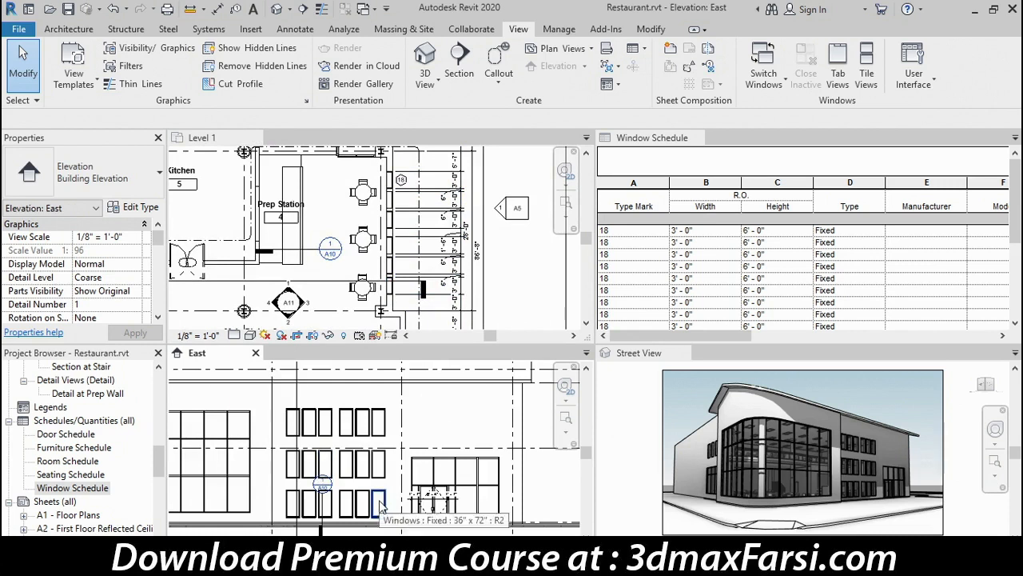
pyautogui.click(955, 397)
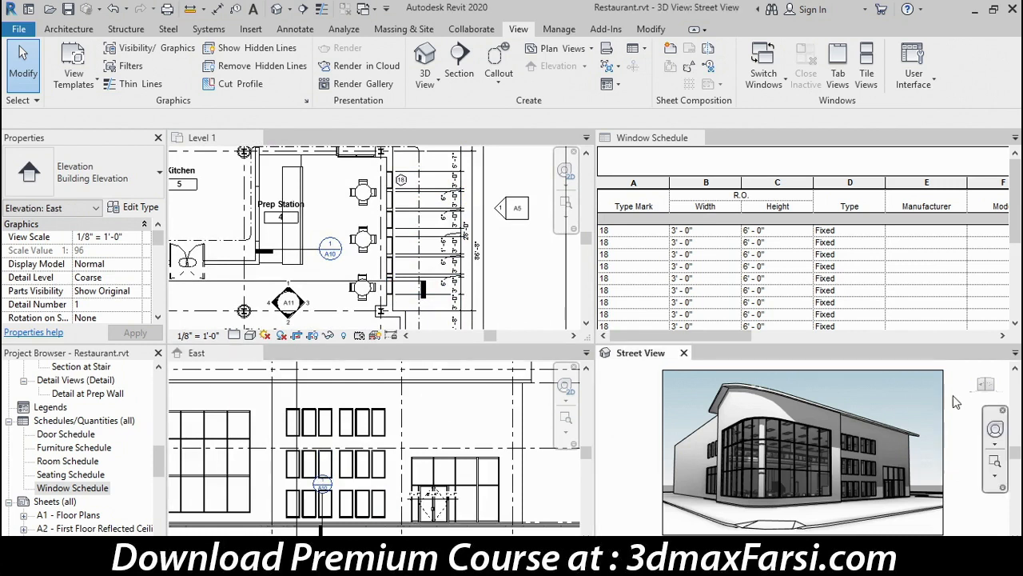
pyautogui.scroll(3, 869, 487)
pyautogui.scroll(3, 867, 480)
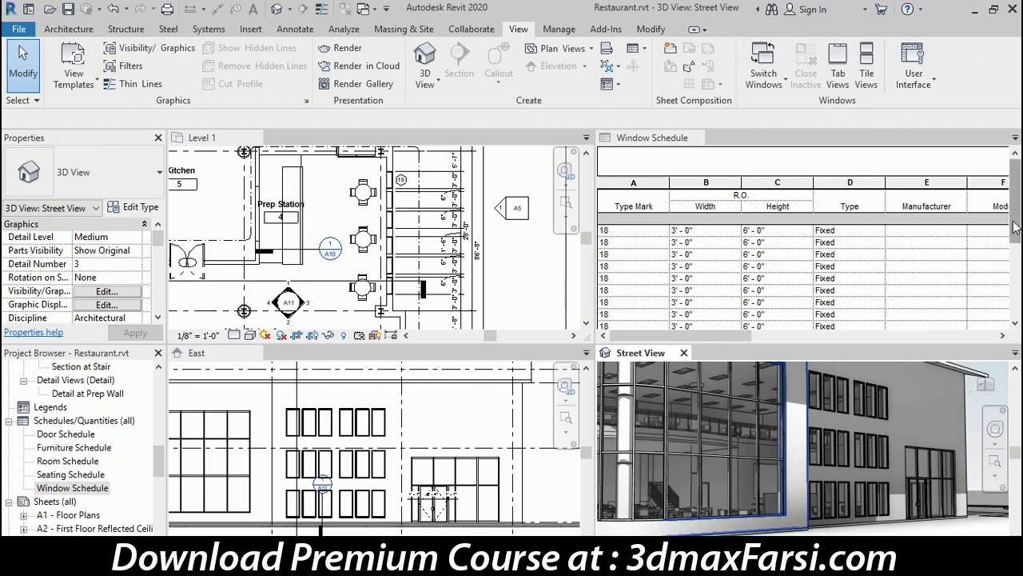
# Select the first five Window Schedule rows one after another to locate their windows in the model views.
pyautogui.moveTo(1015, 212)
pyautogui.mouseDown()
pyautogui.moveTo(1017, 301)
pyautogui.moveTo(1016, 200)
pyautogui.mouseUp()
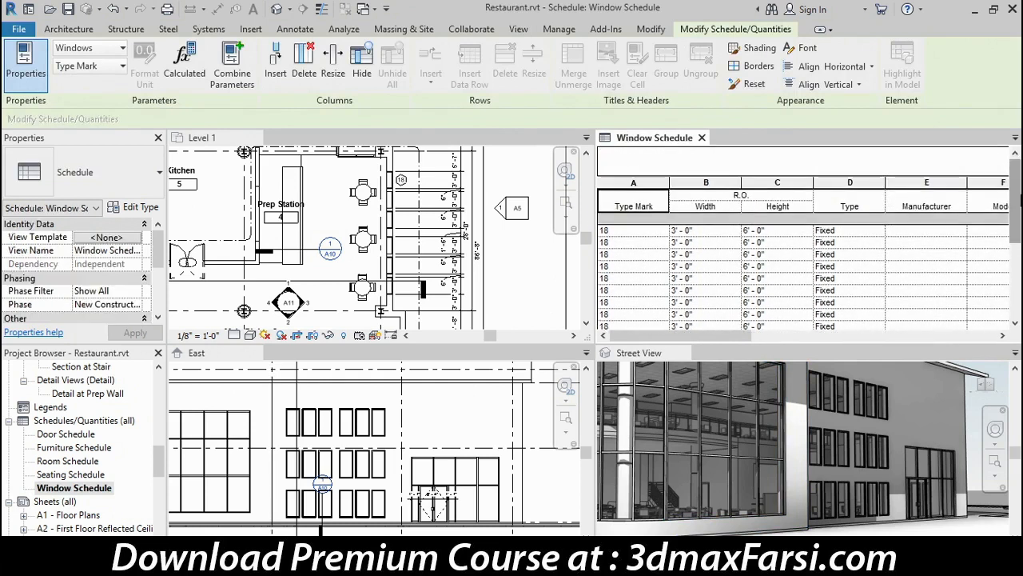
pyautogui.click(622, 231)
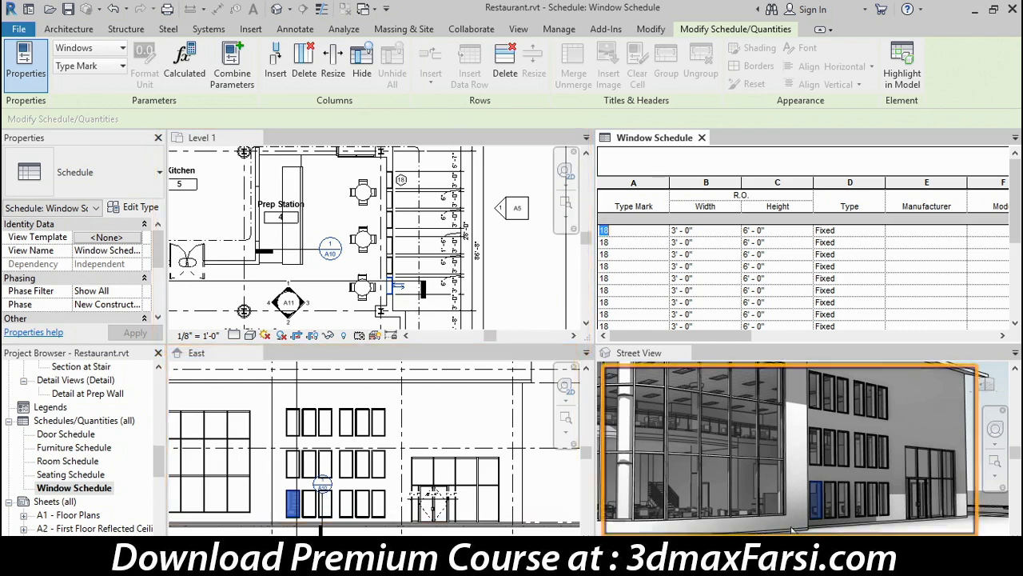
pyautogui.click(625, 242)
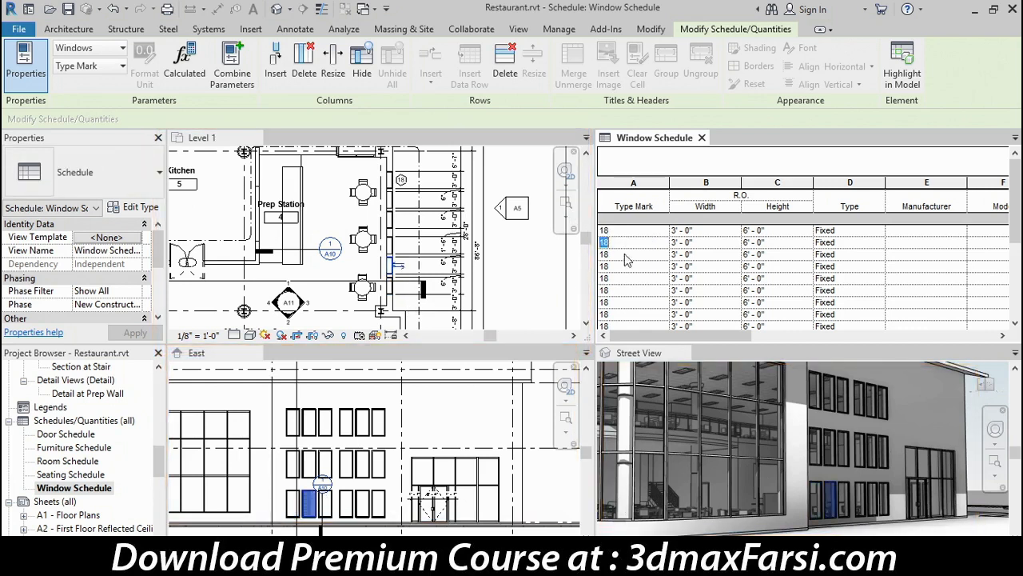
pyautogui.click(624, 254)
pyautogui.click(626, 268)
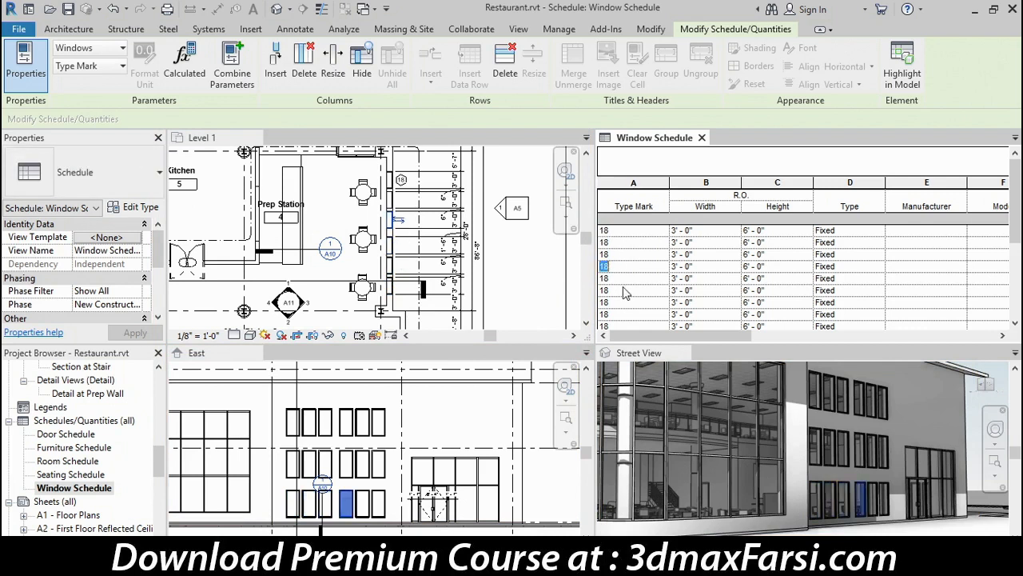
pyautogui.click(627, 279)
# Delete the sixth row of the Window Schedule together with its window in the model.
pyautogui.click(628, 291)
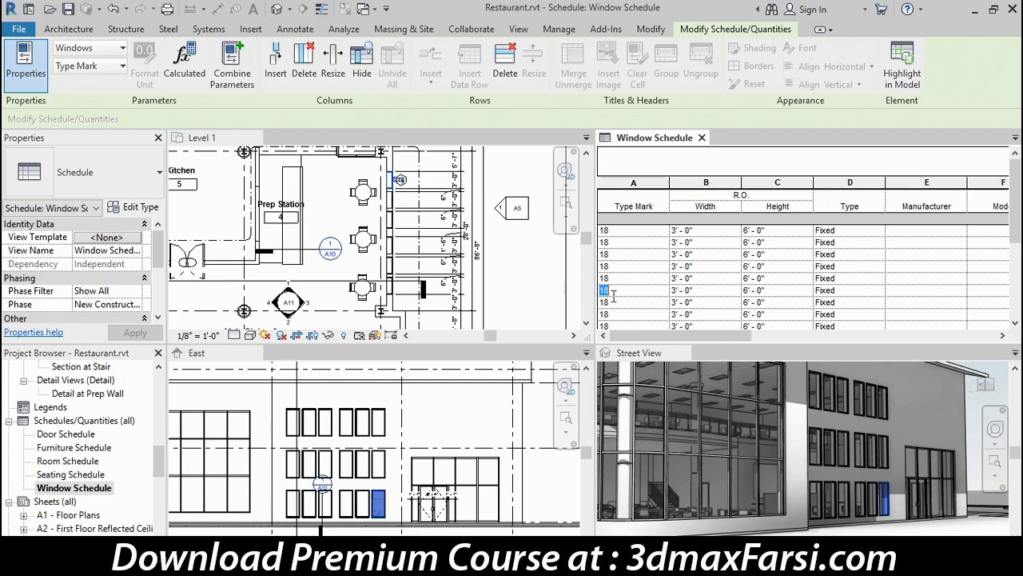
pyautogui.click(505, 64)
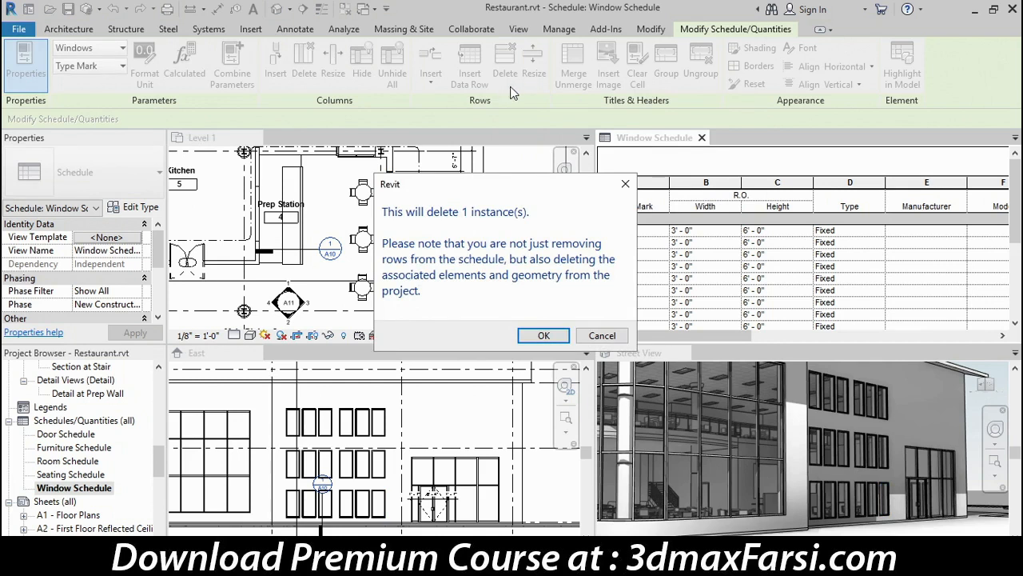
pyautogui.click(543, 336)
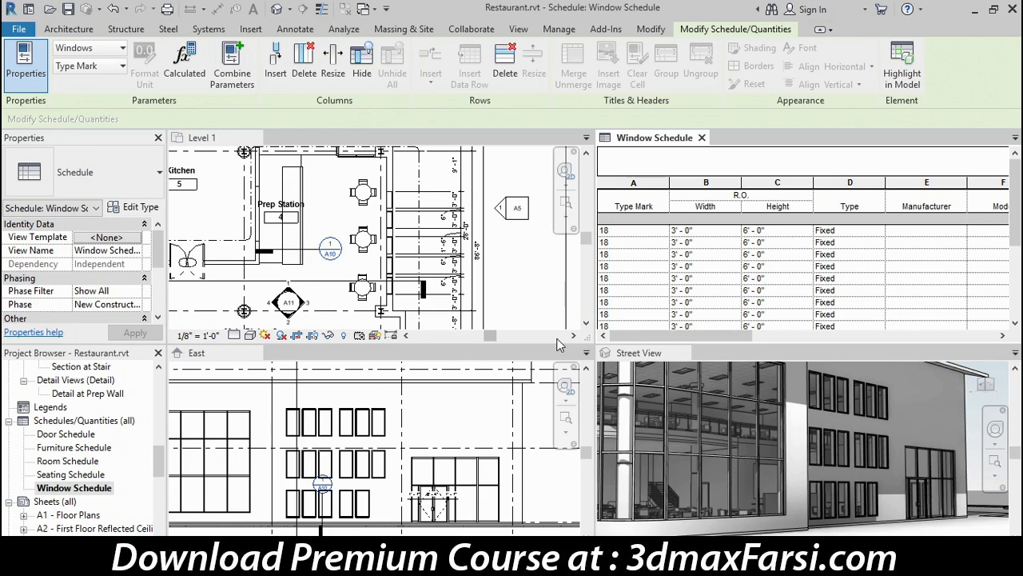
# Change the rightmost remaining ground-floor window of the group in the East elevation to Fixed 16" x 24" and check its Window Schedule row.
pyautogui.click(382, 504)
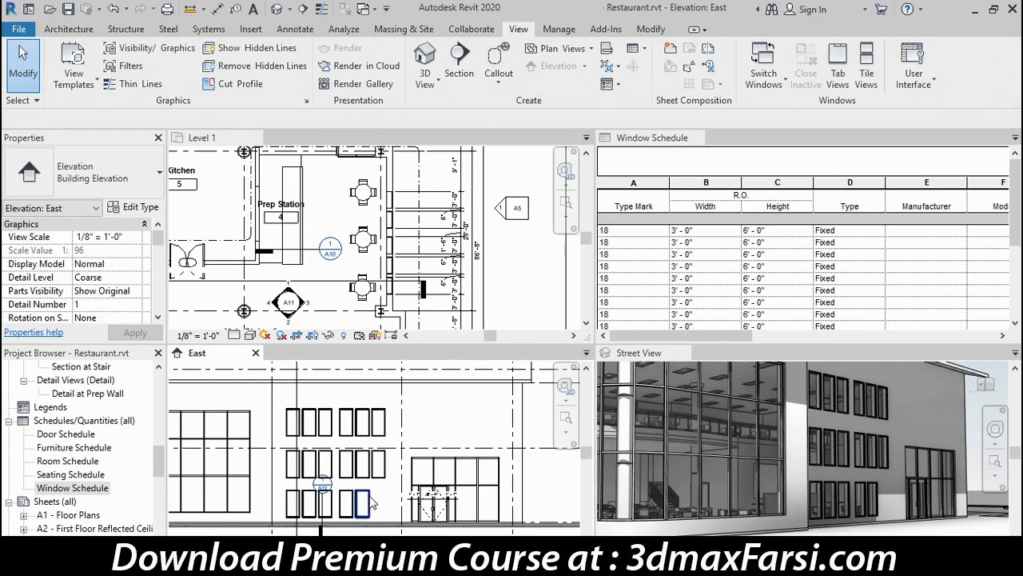
pyautogui.click(364, 503)
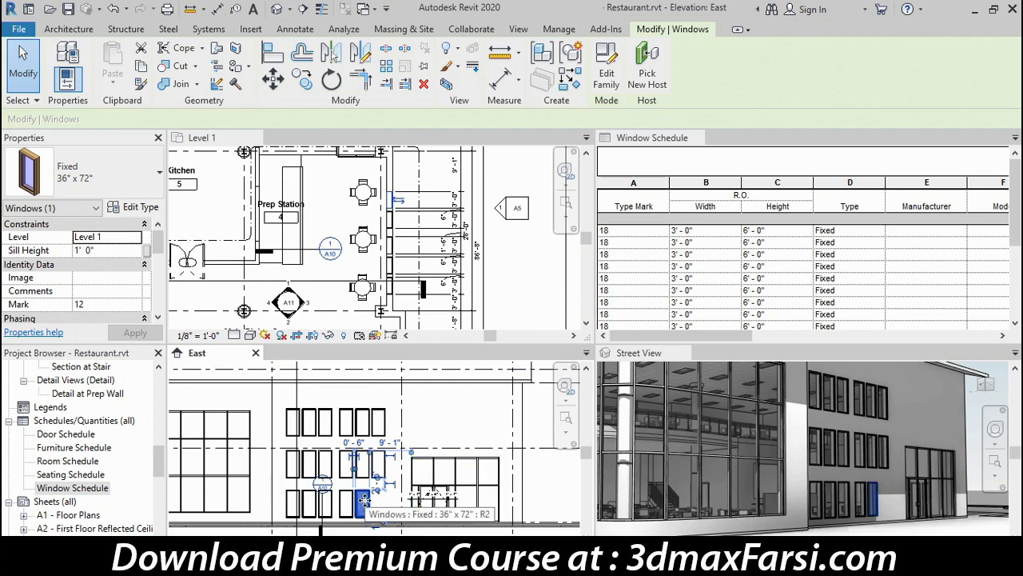
pyautogui.click(138, 188)
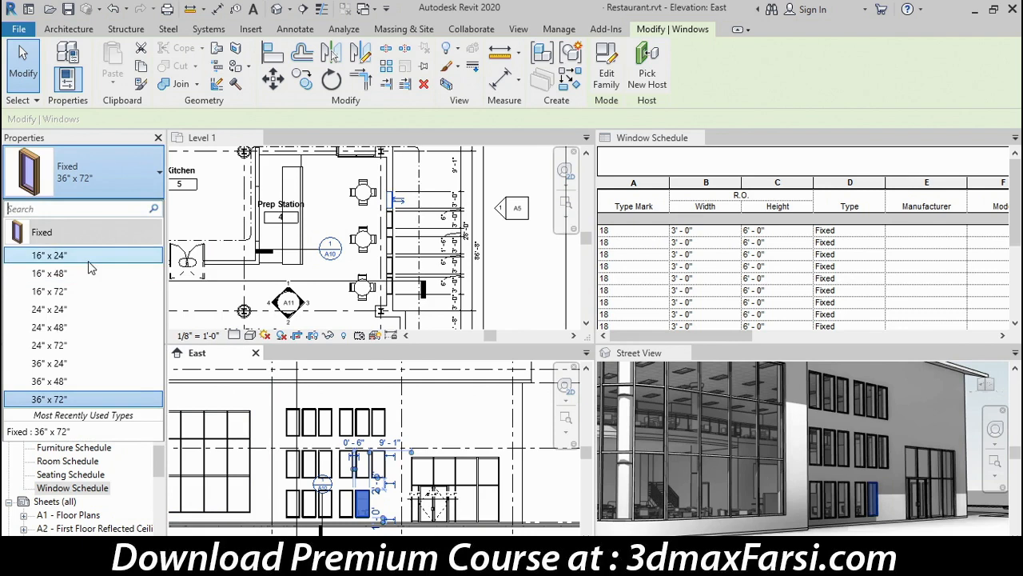
pyautogui.moveTo(60, 259)
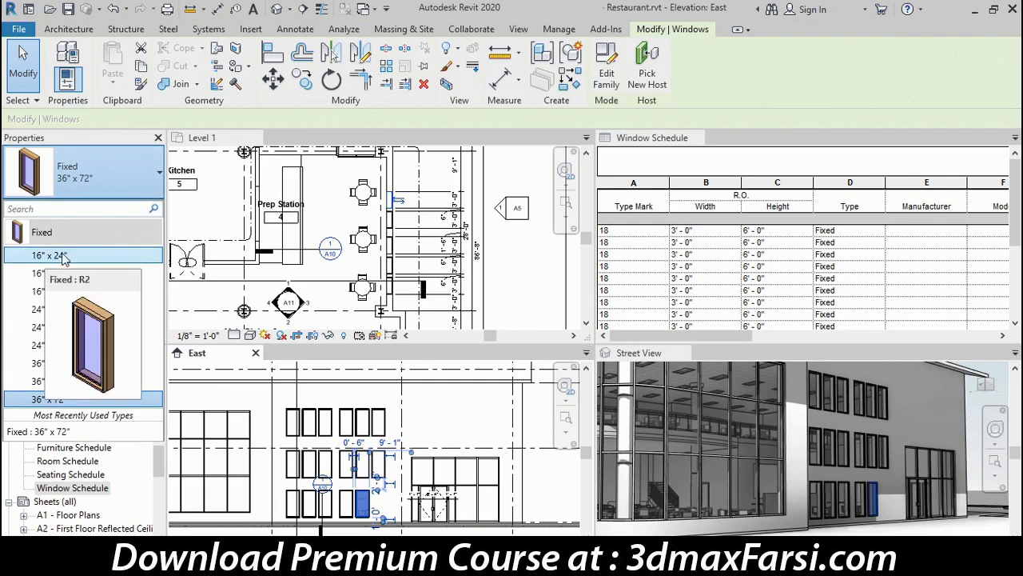
pyautogui.press('Escape')
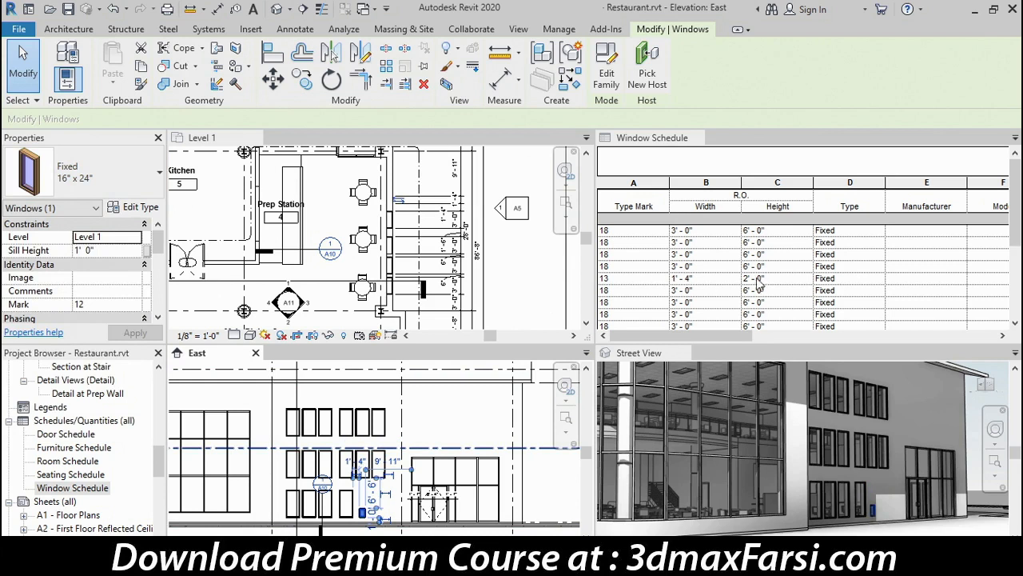
pyautogui.click(652, 281)
pyautogui.click(773, 277)
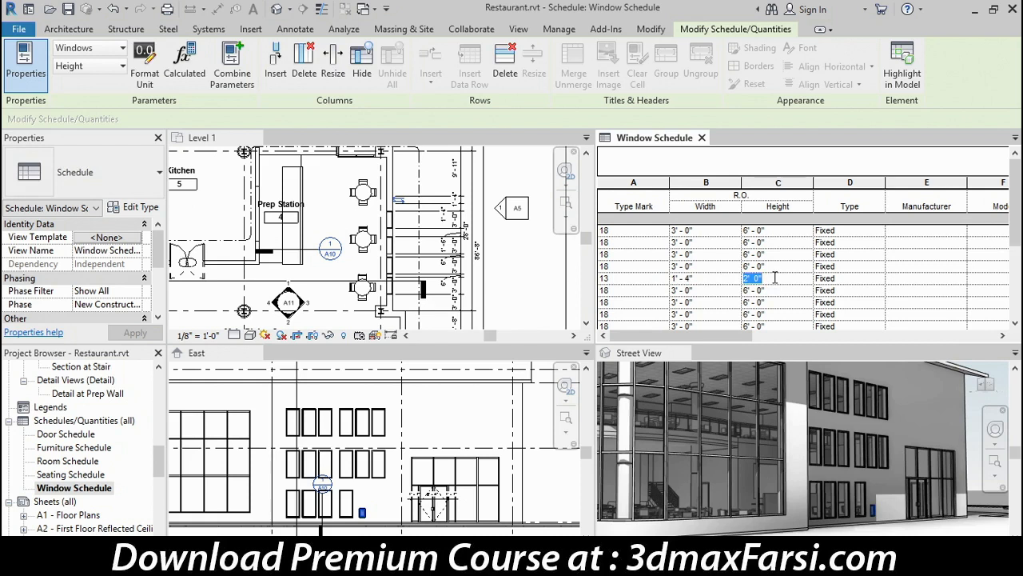